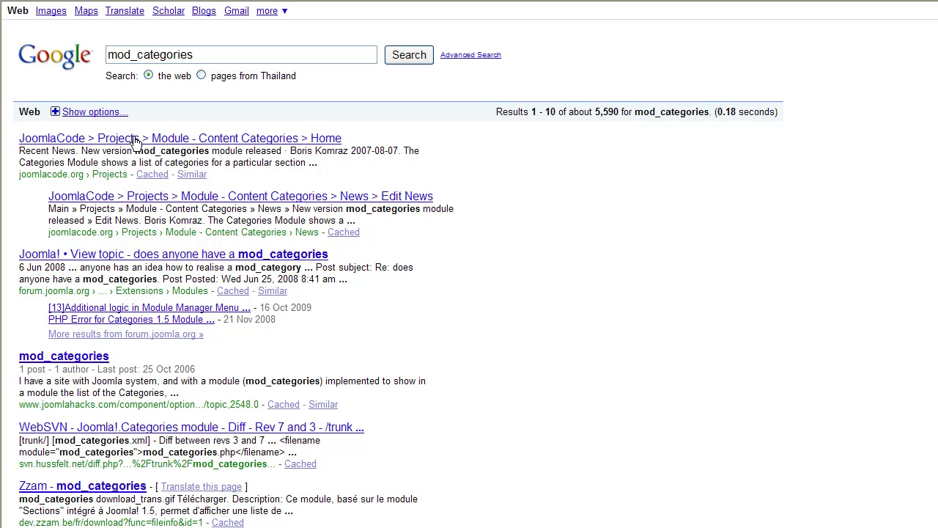
- Open the JoomlaCode Content Categories project page and maximize the browser window
{"action": "left_click", "coordinate": [134, 141]}
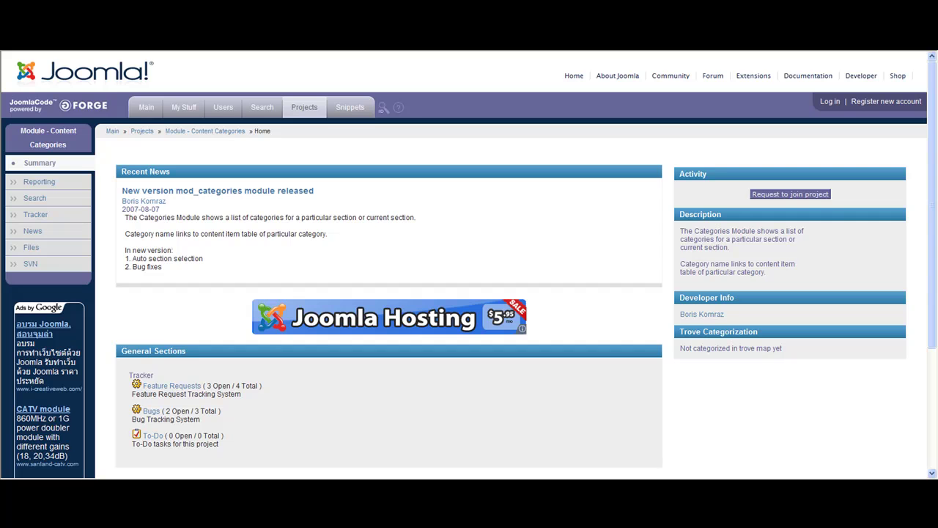
{"action": "key", "text": "F11"}
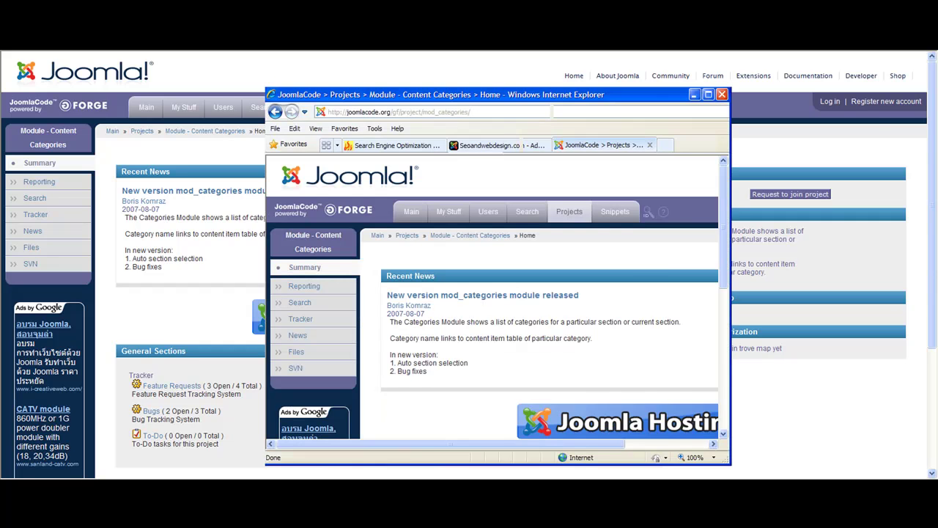
{"action": "left_click_drag", "start_coordinate": [404, 98], "coordinate": [168, 103]}
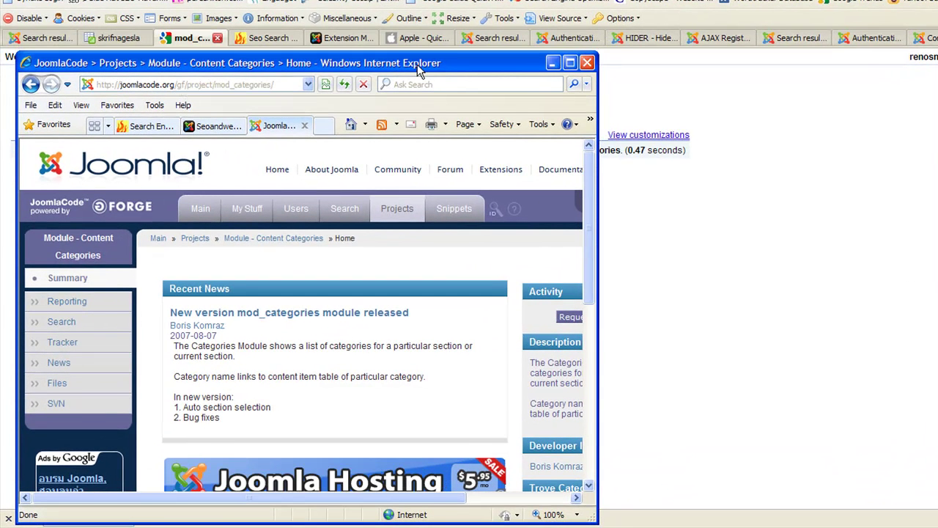
{"action": "mouse_move", "coordinate": [417, 65]}
{"action": "left_mouse_down"}
{"action": "mouse_move", "coordinate": [433, 49]}
{"action": "mouse_move", "coordinate": [424, 48]}
{"action": "left_mouse_up"}
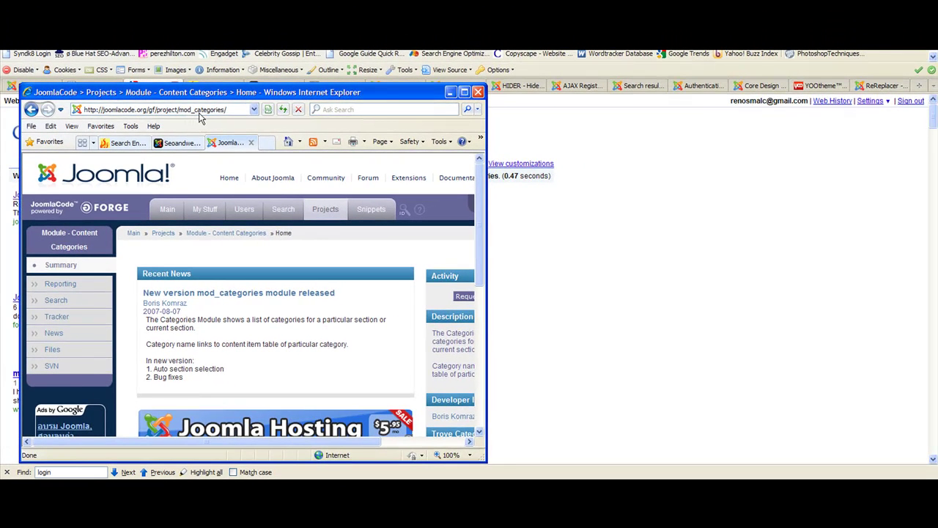
{"action": "left_click", "coordinate": [464, 91]}
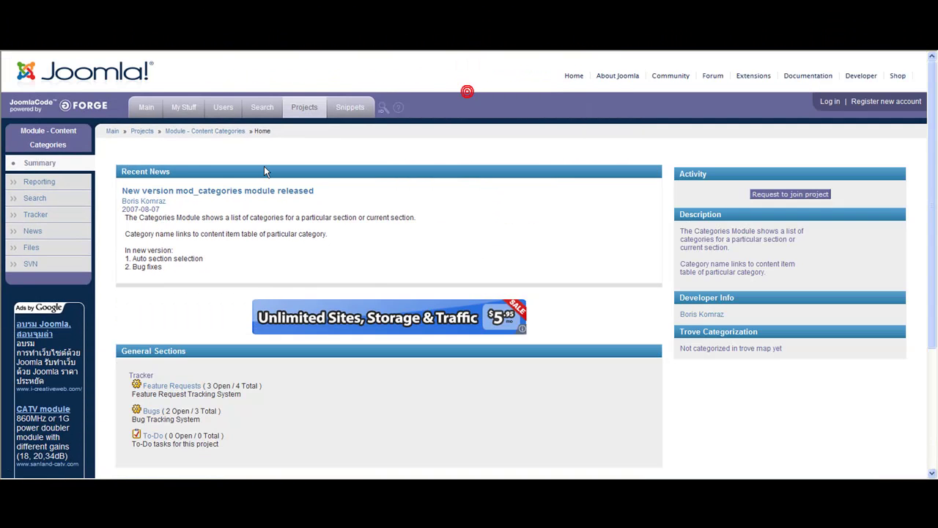
- Review the module's release news and Files list, then open the site's administrator login page
{"action": "left_click", "coordinate": [167, 190]}
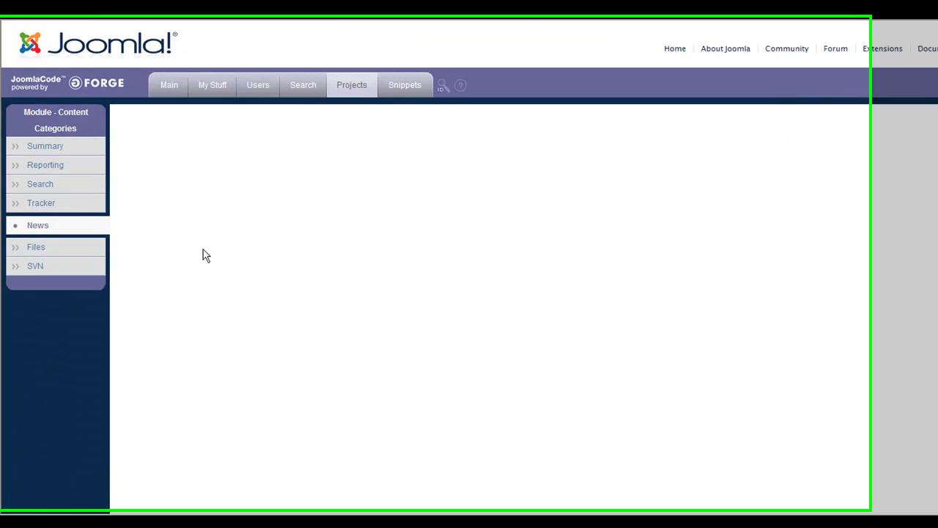
{"action": "left_click", "coordinate": [64, 256]}
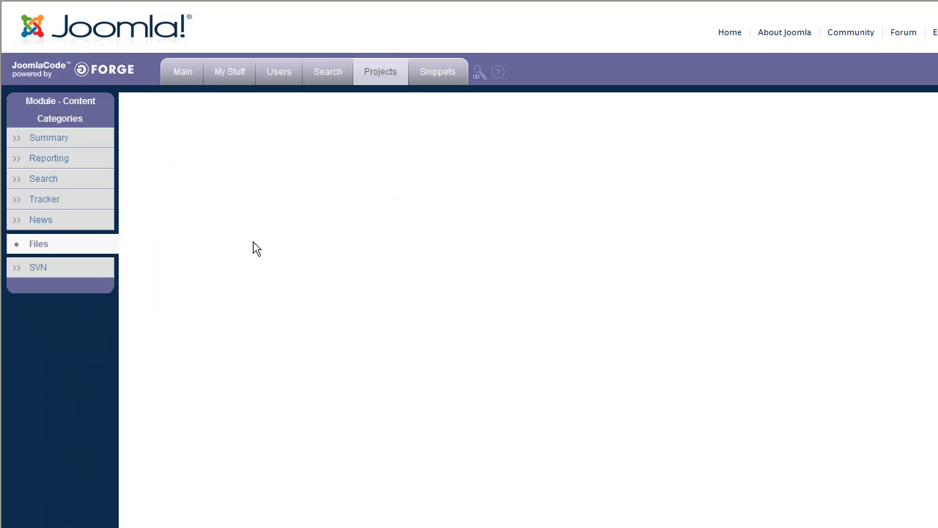
{"action": "left_click", "coordinate": [242, 176]}
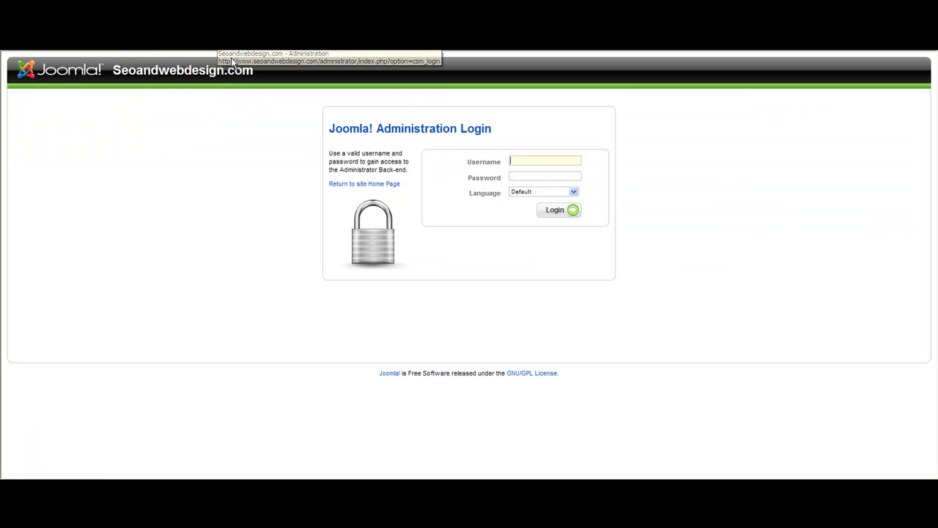
- Log in to the administrator back-end with the saved username and the account password
{"action": "left_click", "coordinate": [524, 157]}
{"action": "left_click", "coordinate": [522, 168]}
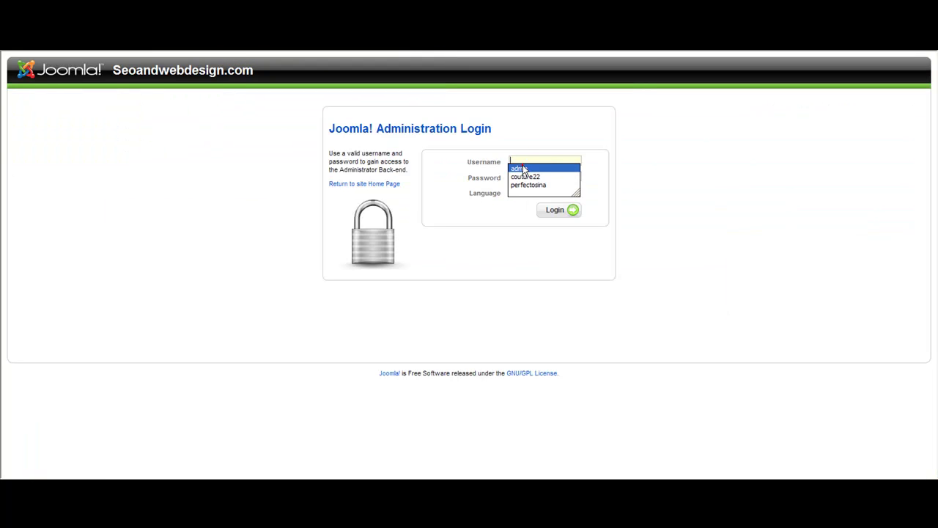
{"action": "left_click", "coordinate": [522, 176]}
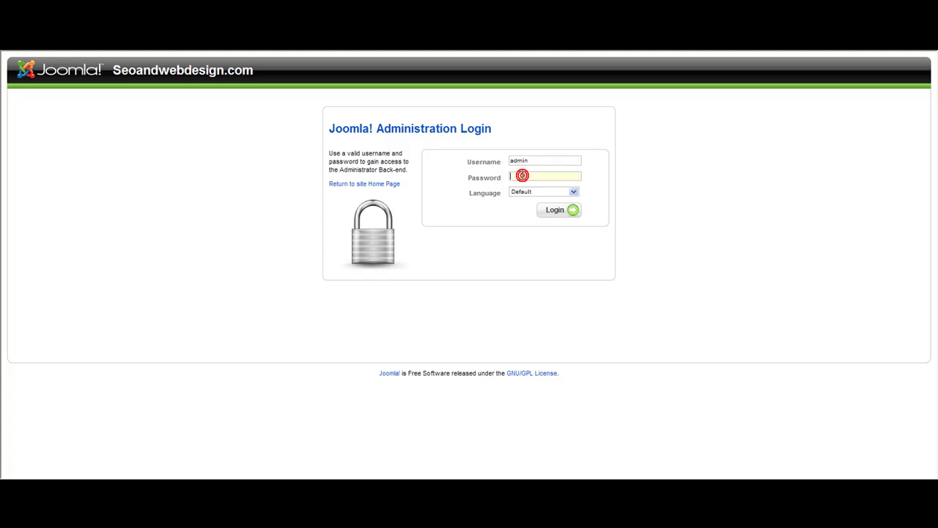
{"action": "type", "text": "******"}
{"action": "left_click", "coordinate": [561, 209]}
{"action": "mouse_move", "coordinate": [198, 100]}
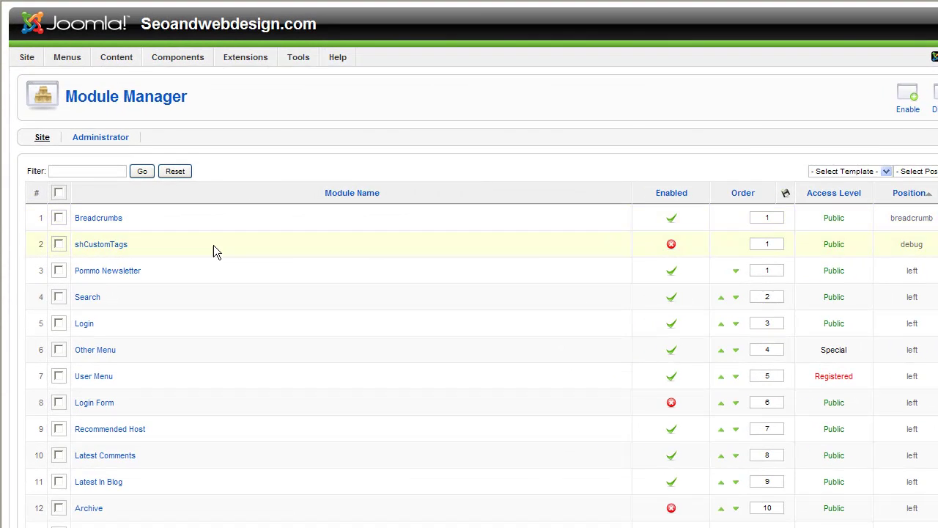
- Edit 'Categories of section' and confirm it stays in the left position at order 13
{"action": "scroll", "coordinate": [216, 268], "scroll_direction": "down", "scroll_amount": 3}
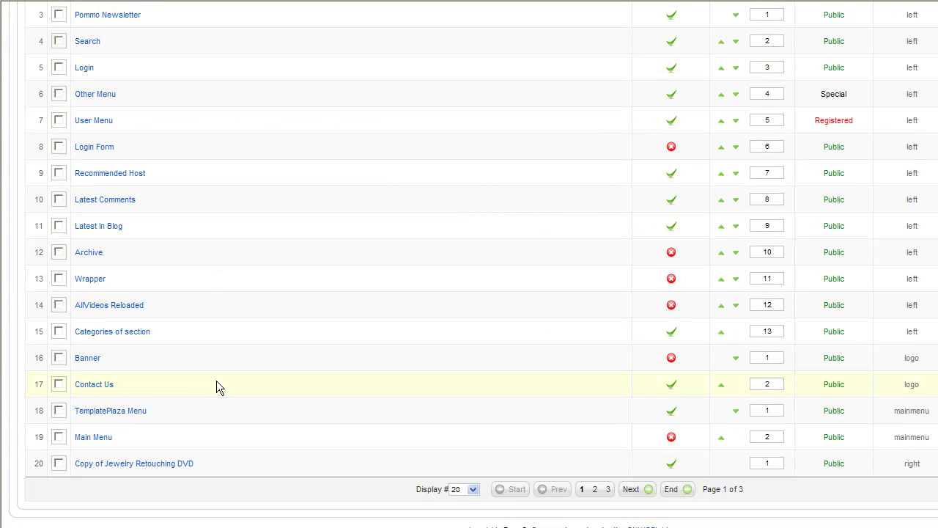
{"action": "left_click", "coordinate": [122, 331]}
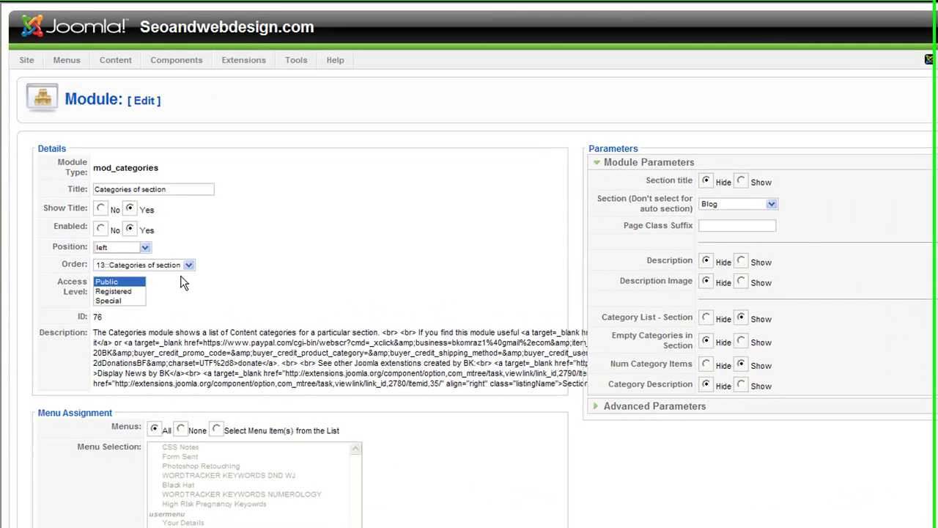
{"action": "left_click", "coordinate": [189, 264]}
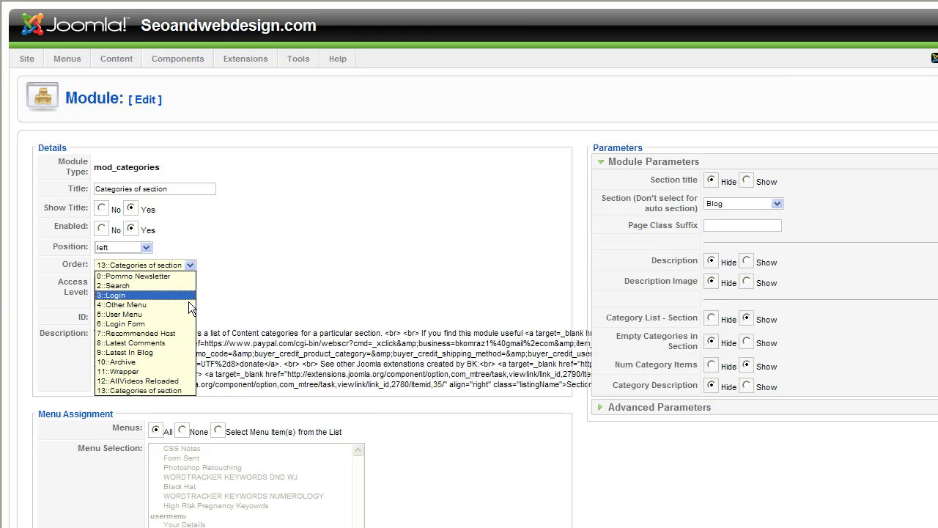
{"action": "left_click", "coordinate": [191, 263]}
{"action": "left_click", "coordinate": [146, 248]}
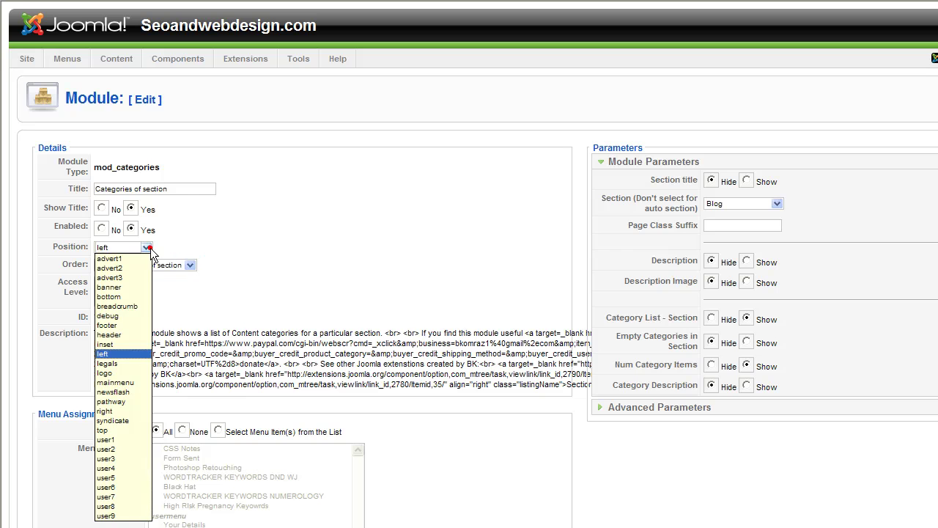
{"action": "left_click", "coordinate": [147, 248]}
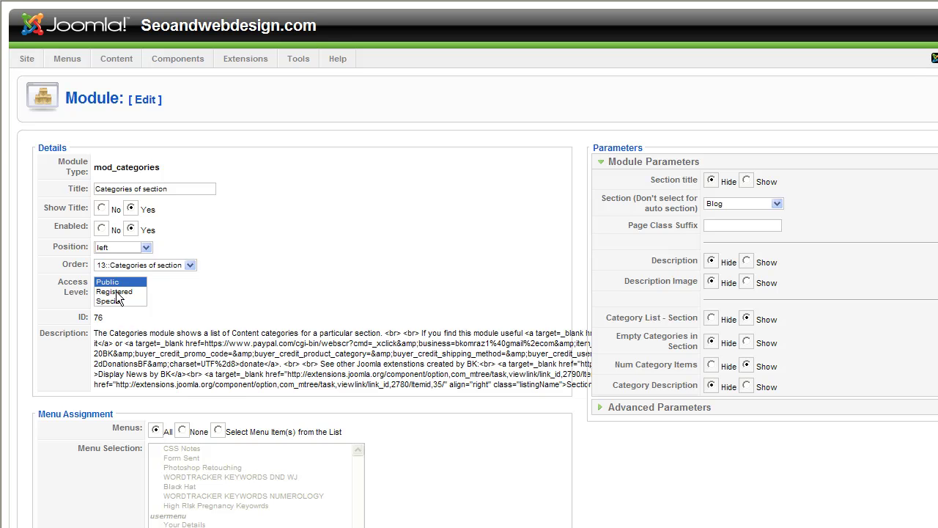
{"action": "scroll", "coordinate": [355, 319], "scroll_direction": "down", "scroll_amount": 3}
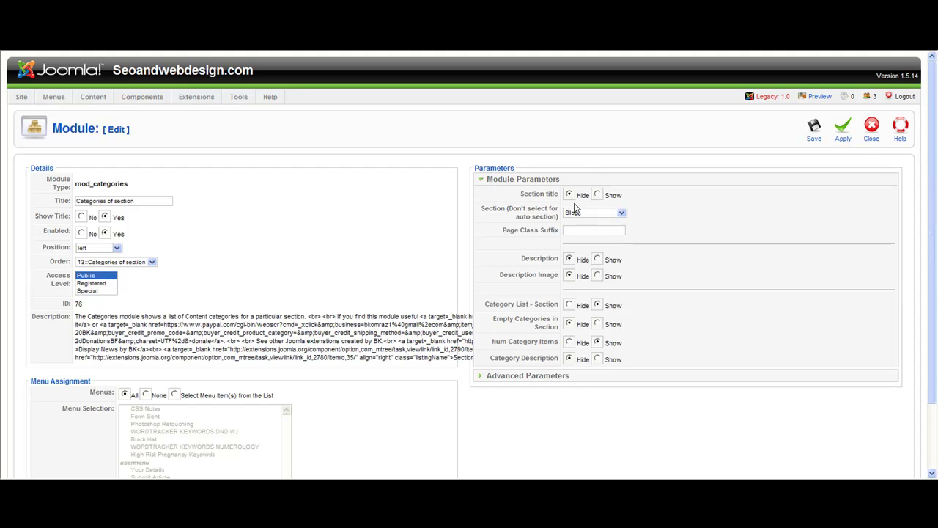
{"action": "left_click", "coordinate": [617, 214]}
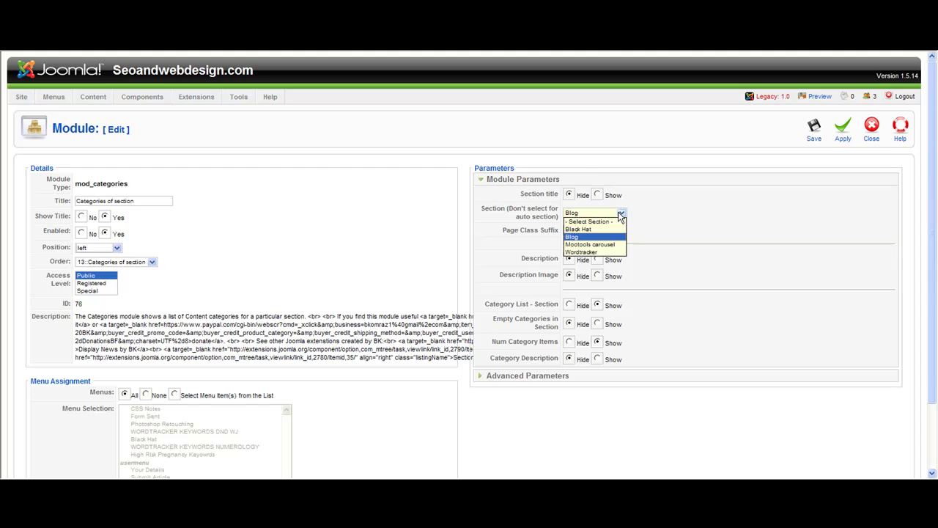
{"action": "left_click", "coordinate": [595, 213]}
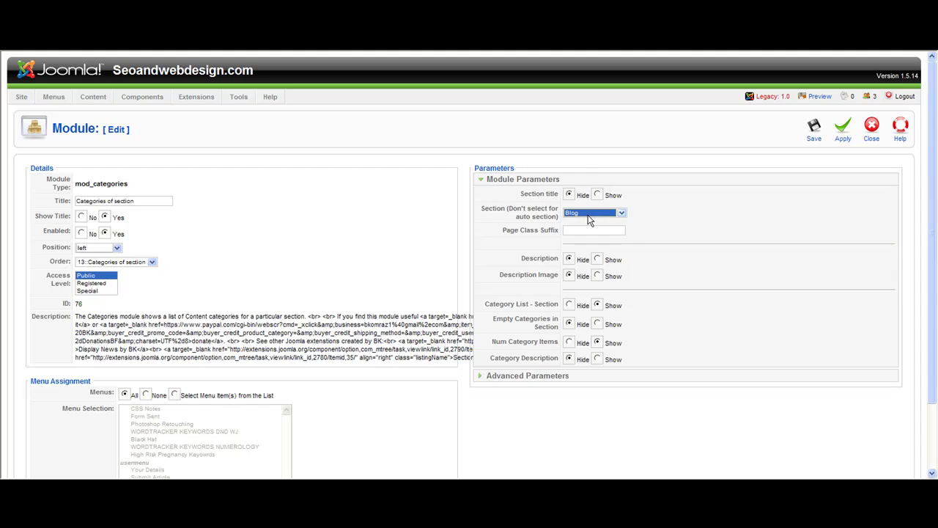
{"action": "left_click", "coordinate": [587, 231]}
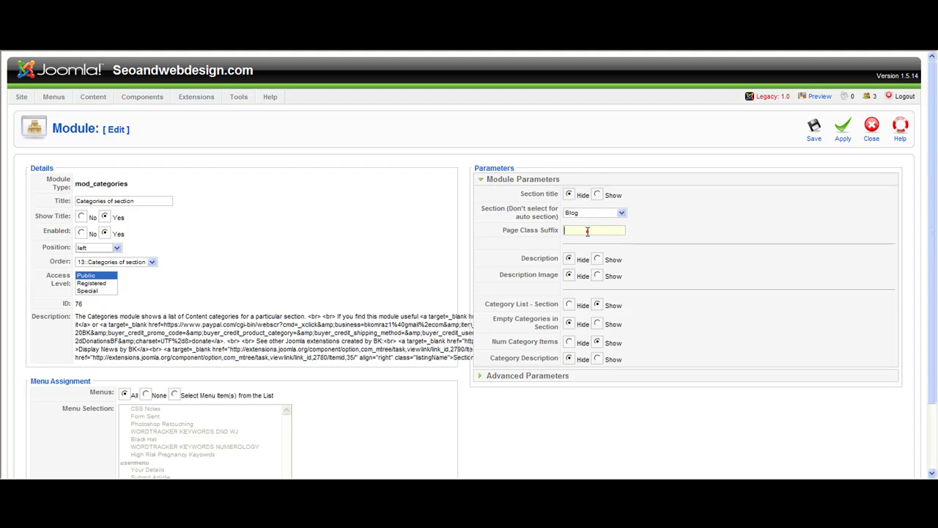
{"action": "left_click", "coordinate": [587, 231]}
{"action": "type", "text": "-class"}
{"action": "key", "text": "BackSpace"}
{"action": "key", "text": "BackSpace"}
{"action": "key", "text": "BackSpace"}
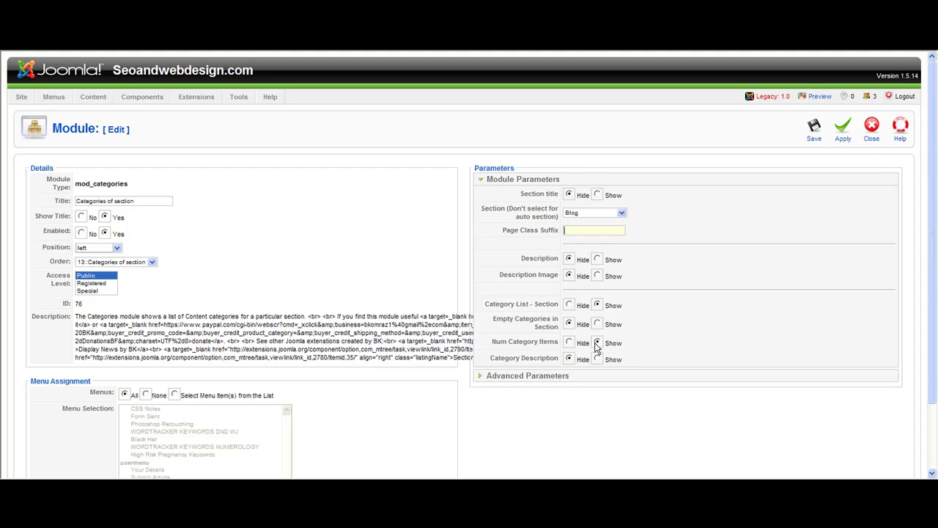
- Check the advanced parameters, save the module, and select its order value 13 in Module Manager
{"action": "left_click", "coordinate": [549, 378]}
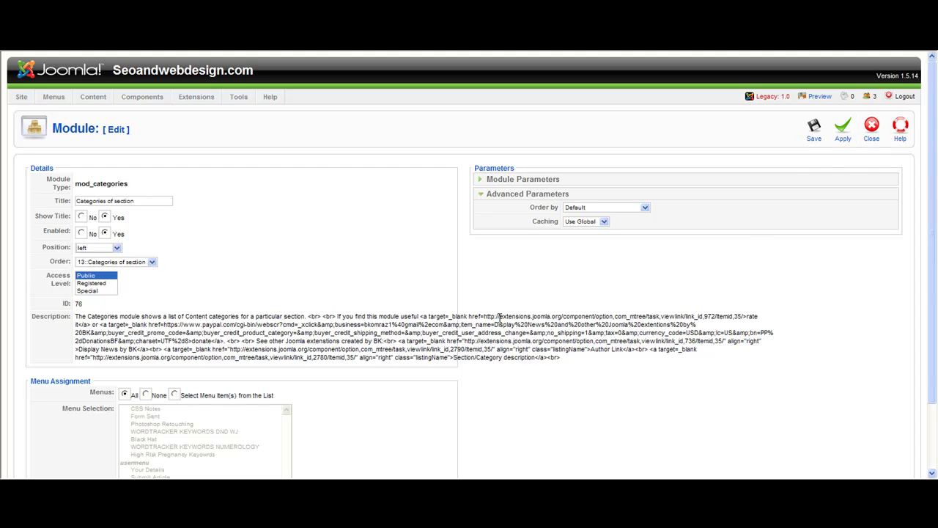
{"action": "scroll", "coordinate": [276, 379], "scroll_direction": "down", "scroll_amount": 5}
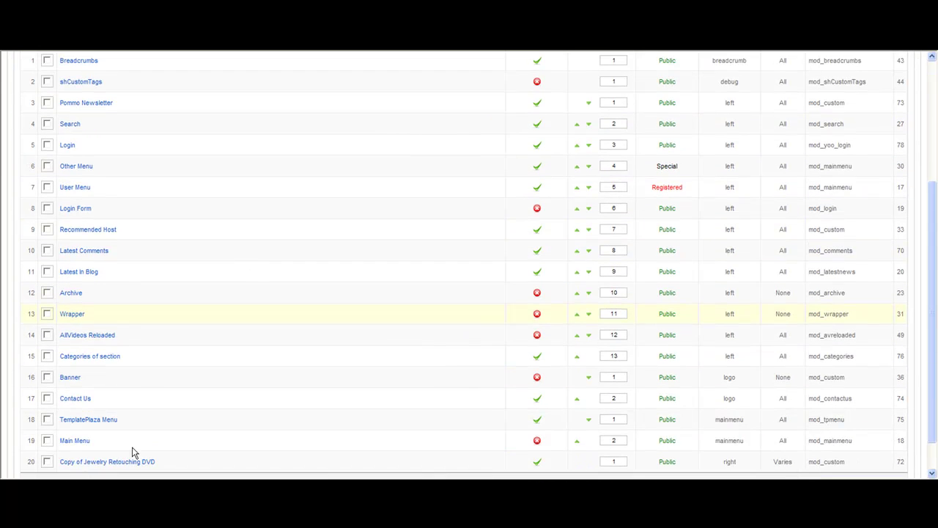
{"action": "scroll", "coordinate": [132, 453], "scroll_direction": "down", "scroll_amount": 2}
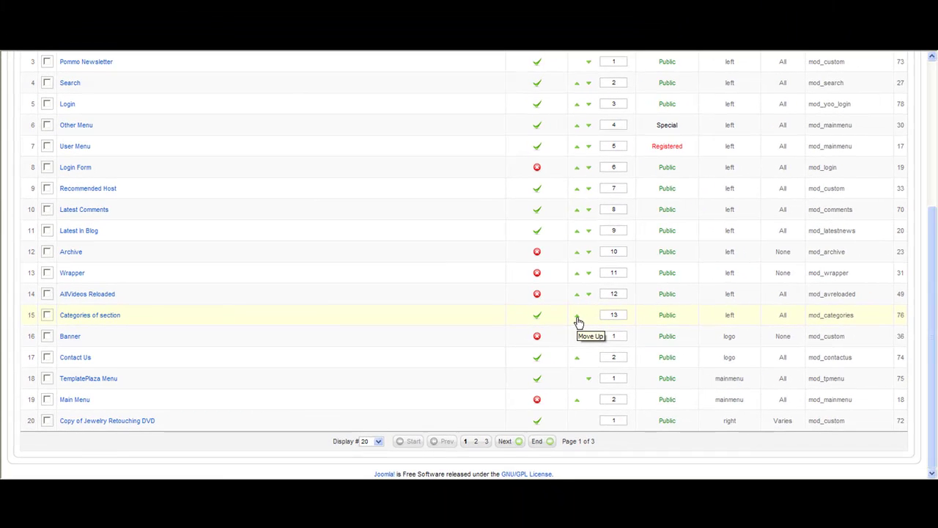
{"action": "double_click", "coordinate": [618, 314]}
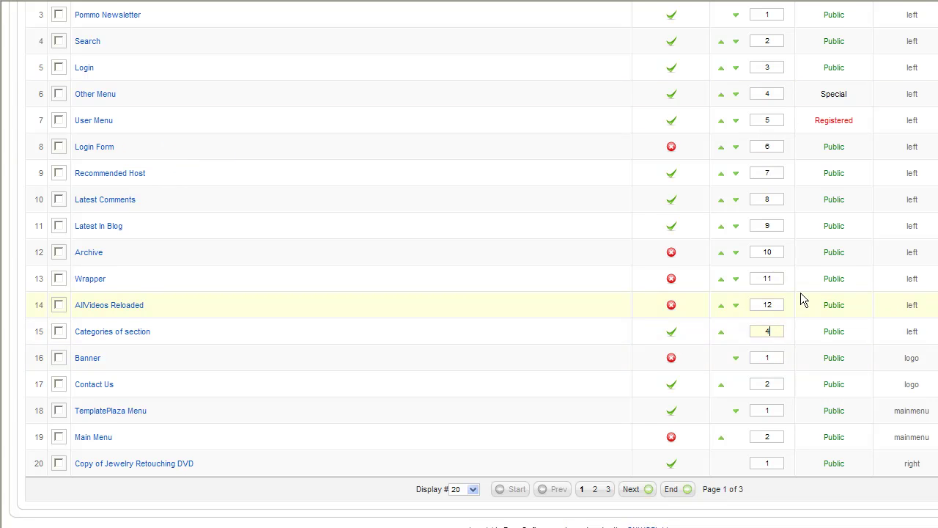
{"action": "scroll", "coordinate": [800, 292], "scroll_direction": "up", "scroll_amount": 6}
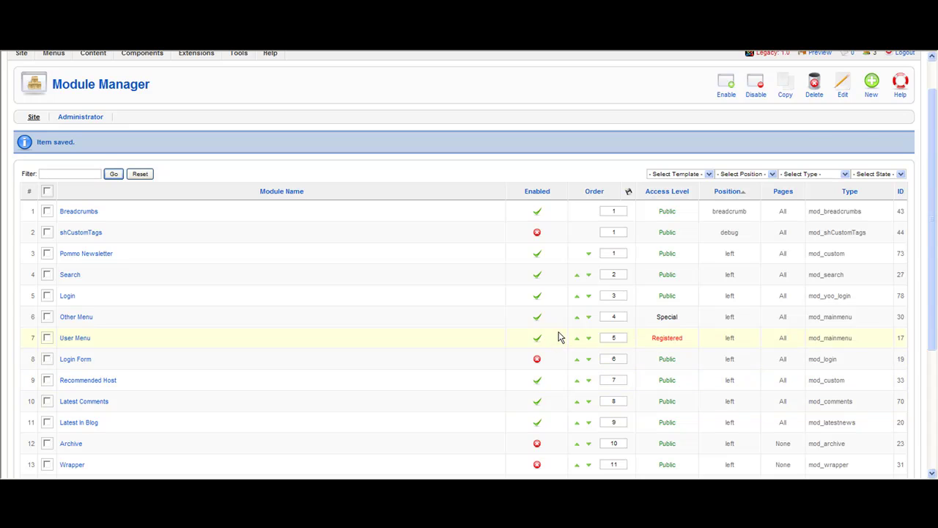
- On the live site, locate and highlight the 'Categories of section' heading in the left column
{"action": "scroll", "coordinate": [637, 130], "scroll_direction": "up", "scroll_amount": 2}
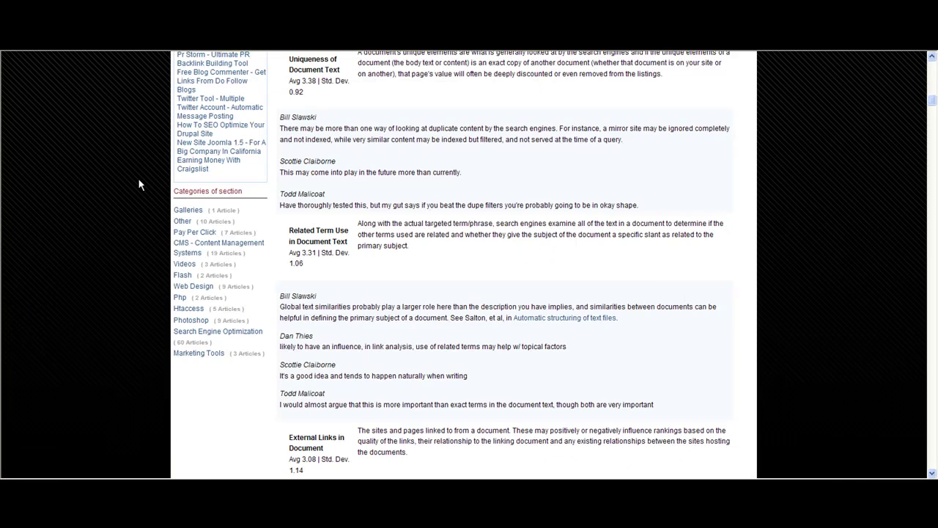
{"action": "scroll", "coordinate": [138, 177], "scroll_direction": "down", "scroll_amount": 3}
{"action": "scroll", "coordinate": [139, 177], "scroll_direction": "up", "scroll_amount": 6}
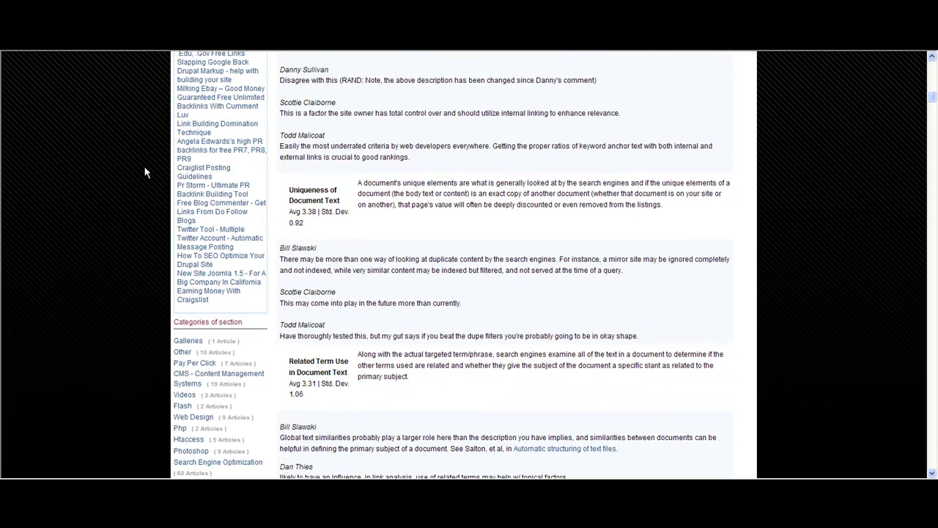
{"action": "scroll", "coordinate": [145, 173], "scroll_direction": "down", "scroll_amount": 3}
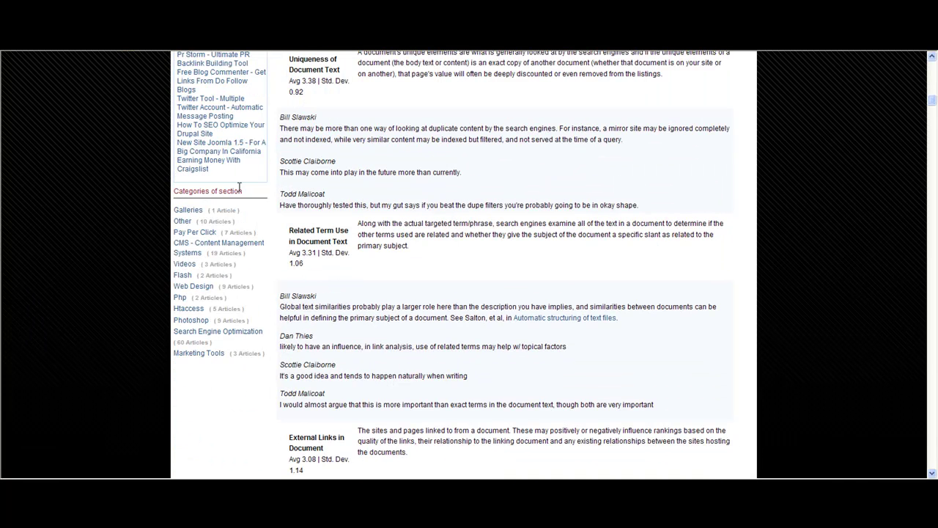
{"action": "left_click_drag", "start_coordinate": [250, 193], "coordinate": [174, 195]}
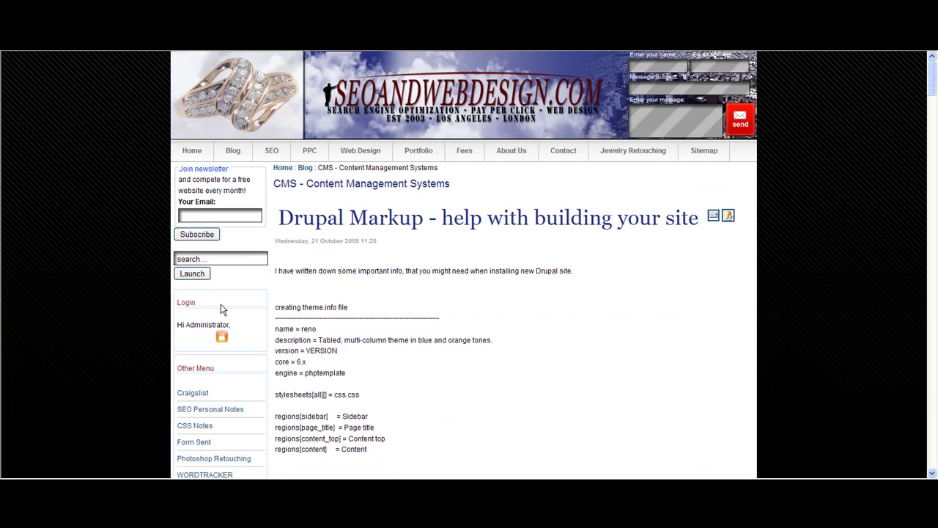
- Scroll the CMS category page down to the Categories of section list
{"action": "scroll", "coordinate": [152, 296], "scroll_direction": "down", "scroll_amount": 15}
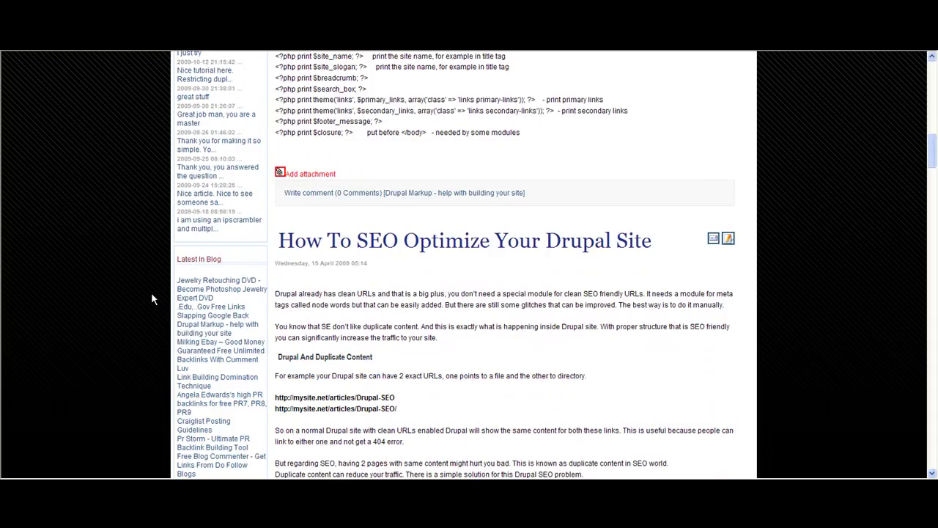
{"action": "scroll", "coordinate": [151, 293], "scroll_direction": "down", "scroll_amount": 5}
{"action": "scroll", "coordinate": [151, 290], "scroll_direction": "down", "scroll_amount": 5}
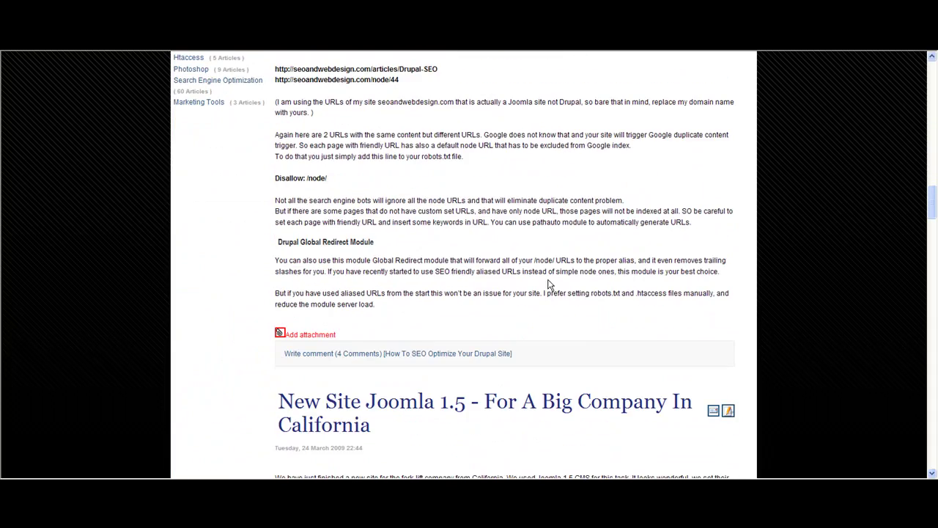
{"action": "scroll", "coordinate": [549, 284], "scroll_direction": "up", "scroll_amount": 15}
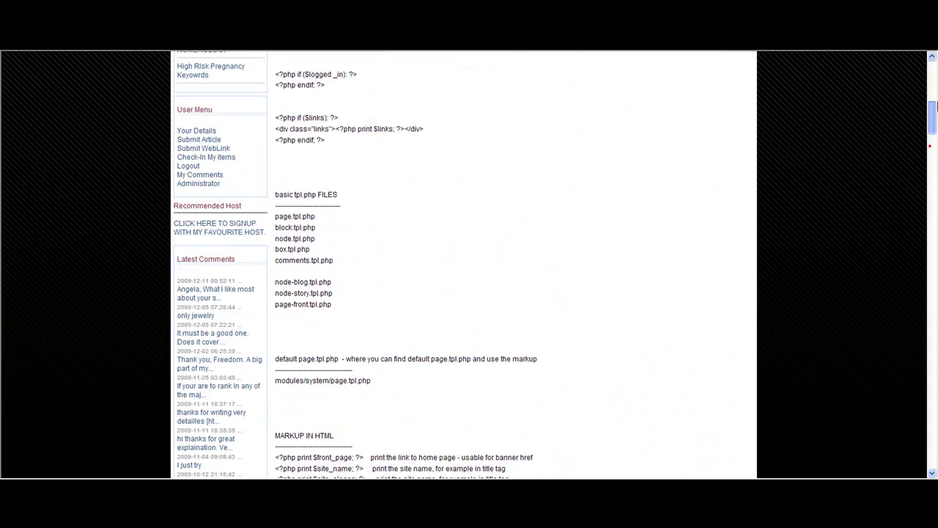
{"action": "scroll", "coordinate": [933, 108], "scroll_direction": "up", "scroll_amount": 6}
{"action": "scroll", "coordinate": [932, 139], "scroll_direction": "down", "scroll_amount": 9}
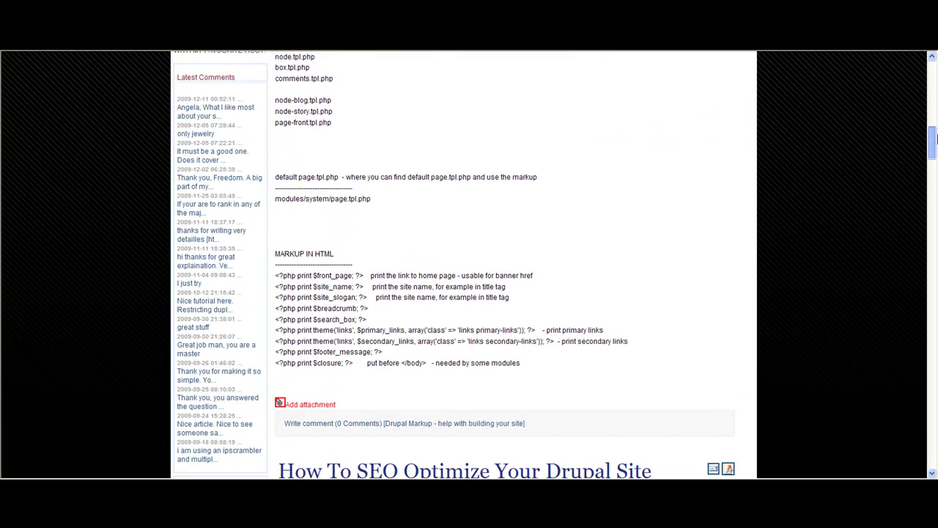
{"action": "left_click_drag", "start_coordinate": [935, 139], "coordinate": [933, 181]}
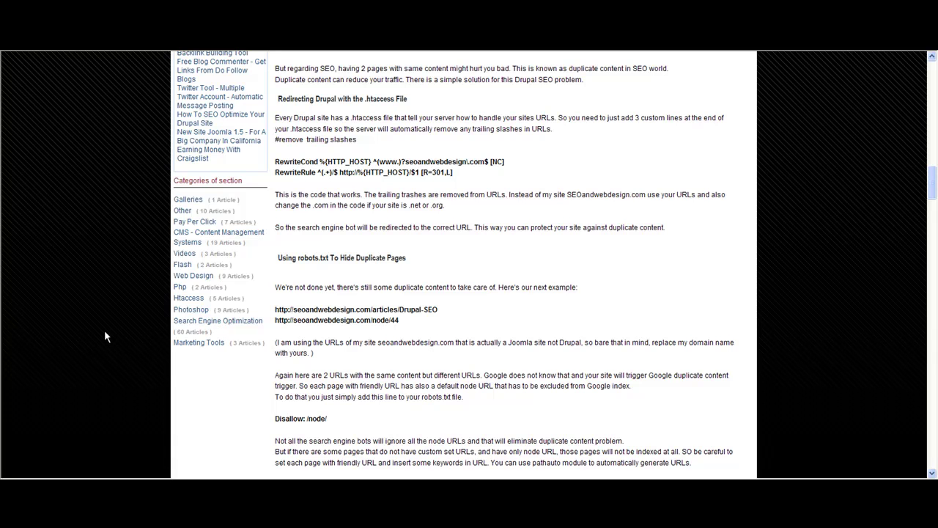
- Return to the Search Engine Optimization page and scroll to the Categories of section list
{"action": "key", "text": "alt+Left"}
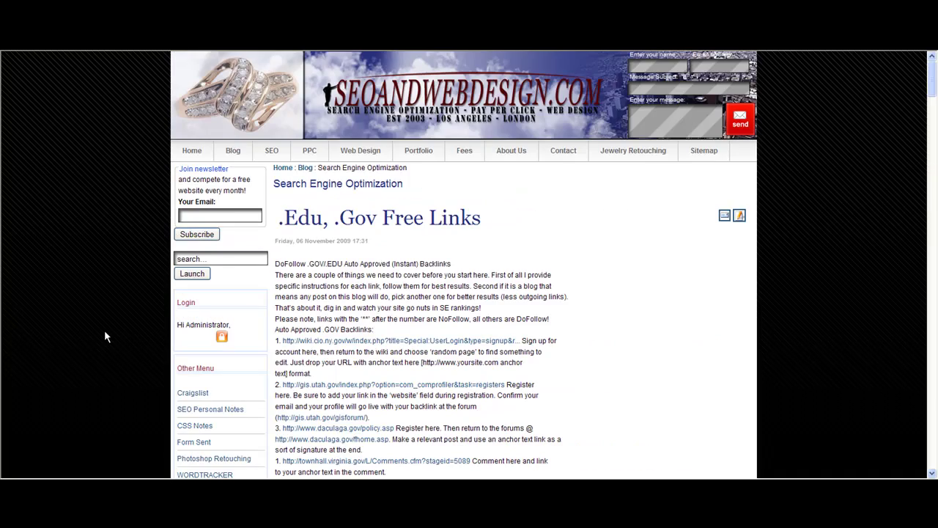
{"action": "scroll", "coordinate": [381, 326], "scroll_direction": "down", "scroll_amount": 15}
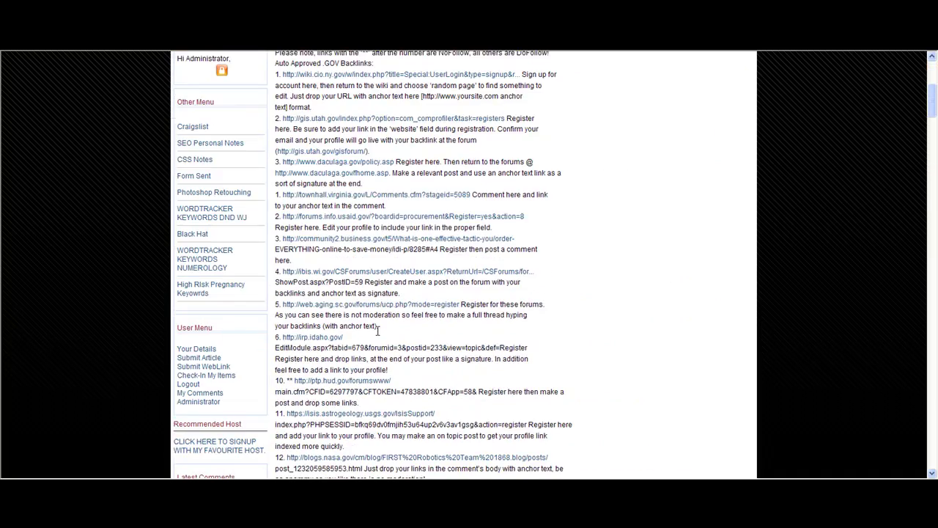
{"action": "scroll", "coordinate": [381, 326], "scroll_direction": "up", "scroll_amount": 5}
{"action": "scroll", "coordinate": [381, 326], "scroll_direction": "down", "scroll_amount": 15}
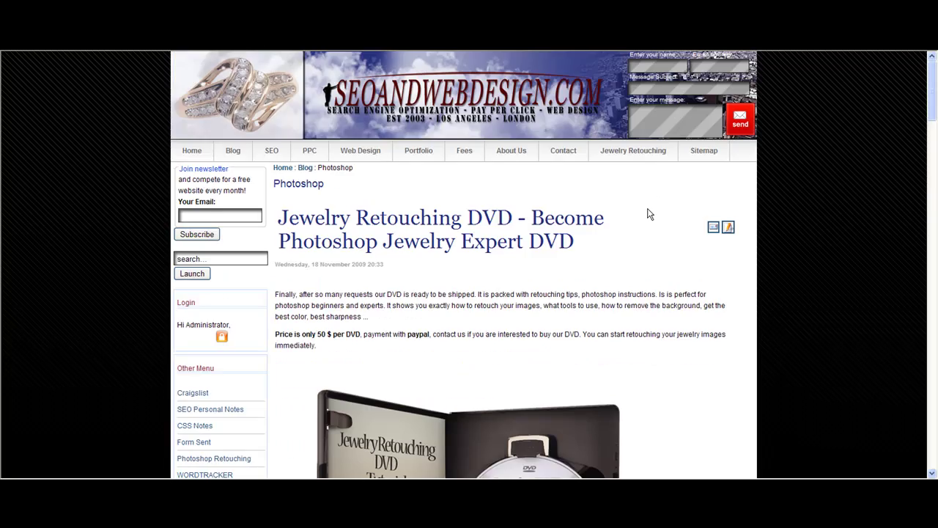
- Scroll through the Photoshop category page to reach the Htaccess link in Categories of section
{"action": "scroll", "coordinate": [656, 234], "scroll_direction": "down", "scroll_amount": 20}
{"action": "scroll", "coordinate": [662, 237], "scroll_direction": "down", "scroll_amount": 4}
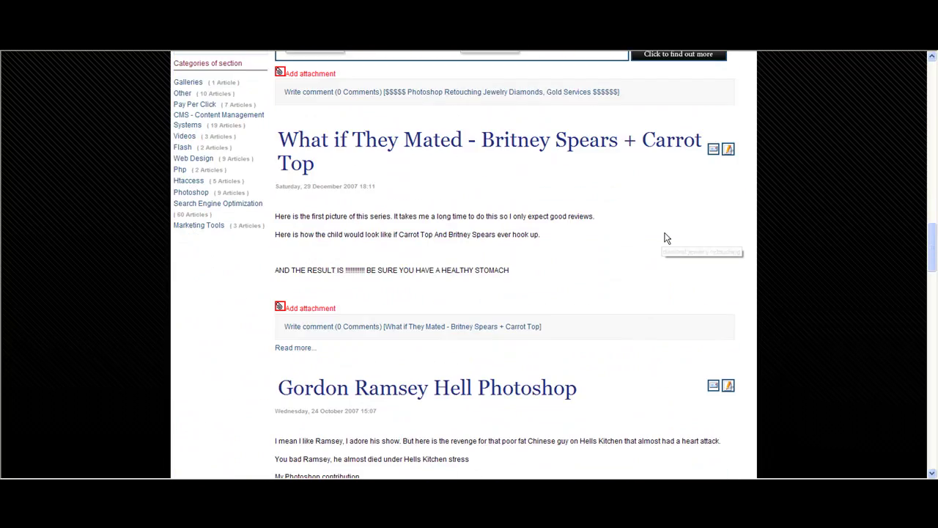
{"action": "scroll", "coordinate": [667, 235], "scroll_direction": "up", "scroll_amount": 10}
{"action": "scroll", "coordinate": [672, 230], "scroll_direction": "up", "scroll_amount": 5}
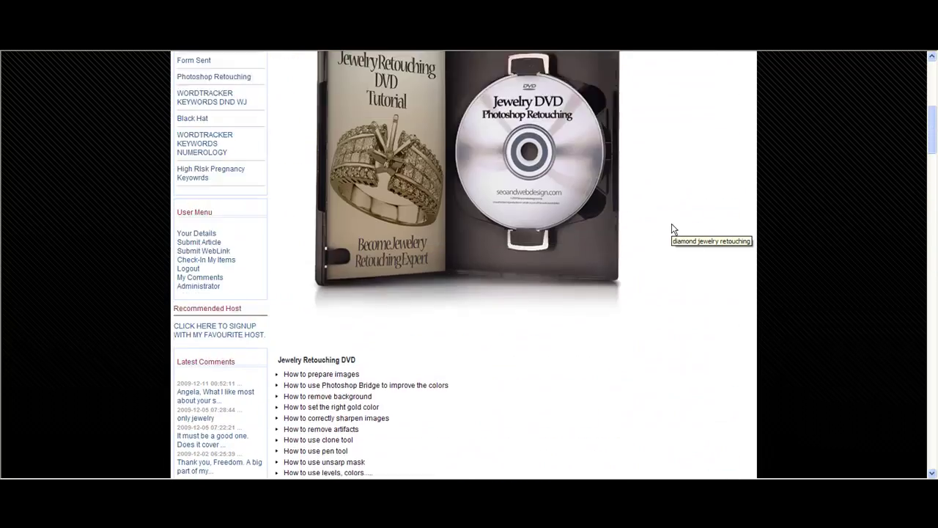
{"action": "scroll", "coordinate": [72, 359], "scroll_direction": "down", "scroll_amount": 9}
{"action": "scroll", "coordinate": [47, 349], "scroll_direction": "down", "scroll_amount": 6}
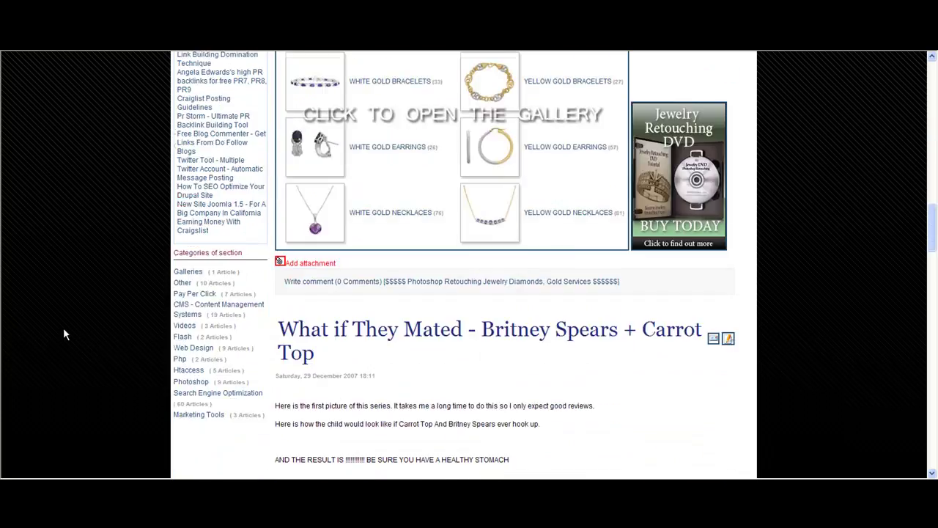
{"action": "scroll", "coordinate": [66, 326], "scroll_direction": "up", "scroll_amount": 10}
{"action": "scroll", "coordinate": [459, 257], "scroll_direction": "up", "scroll_amount": 8}
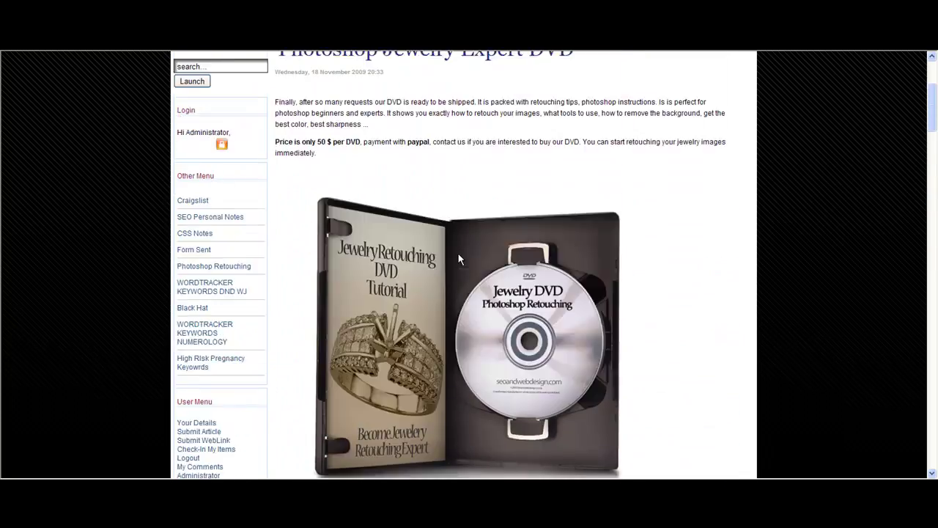
{"action": "scroll", "coordinate": [506, 289], "scroll_direction": "down", "scroll_amount": 8}
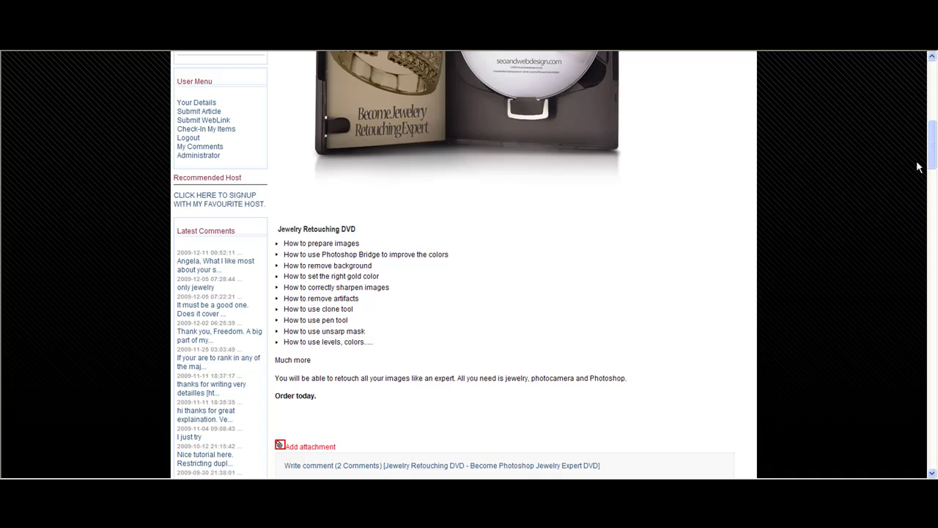
{"action": "left_click_drag", "start_coordinate": [933, 134], "coordinate": [933, 213]}
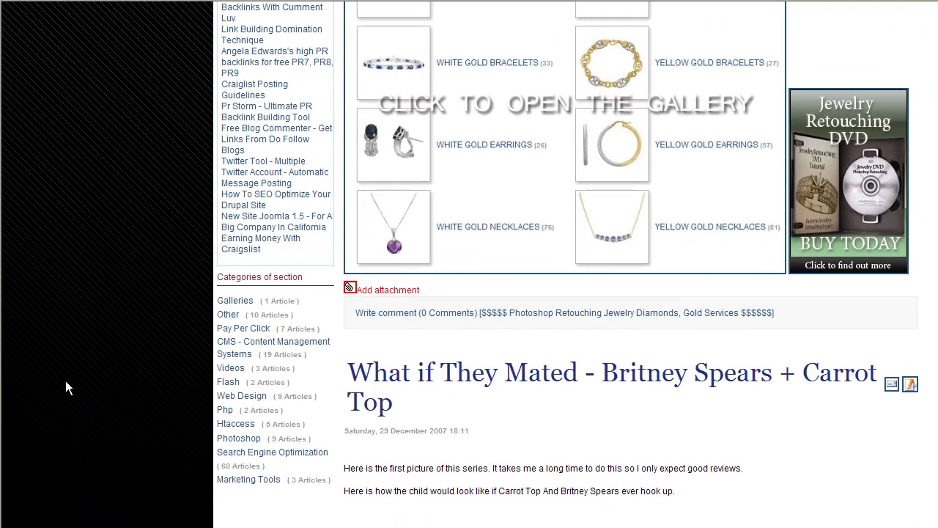
{"action": "scroll", "coordinate": [67, 378], "scroll_direction": "up", "scroll_amount": 8}
{"action": "scroll", "coordinate": [69, 376], "scroll_direction": "down", "scroll_amount": 5}
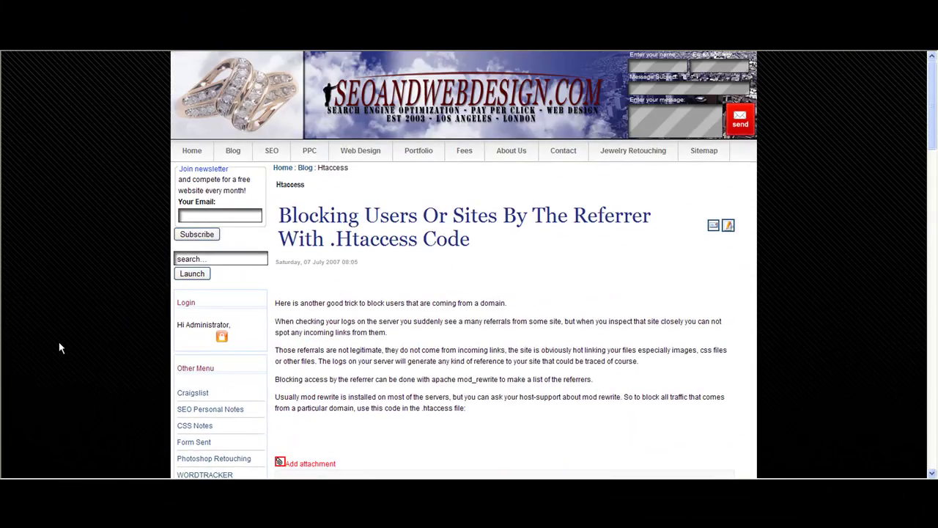
- Scroll to the Marketing Tools link in the left-column Categories of section list
{"action": "scroll", "coordinate": [60, 348], "scroll_direction": "down", "scroll_amount": 20}
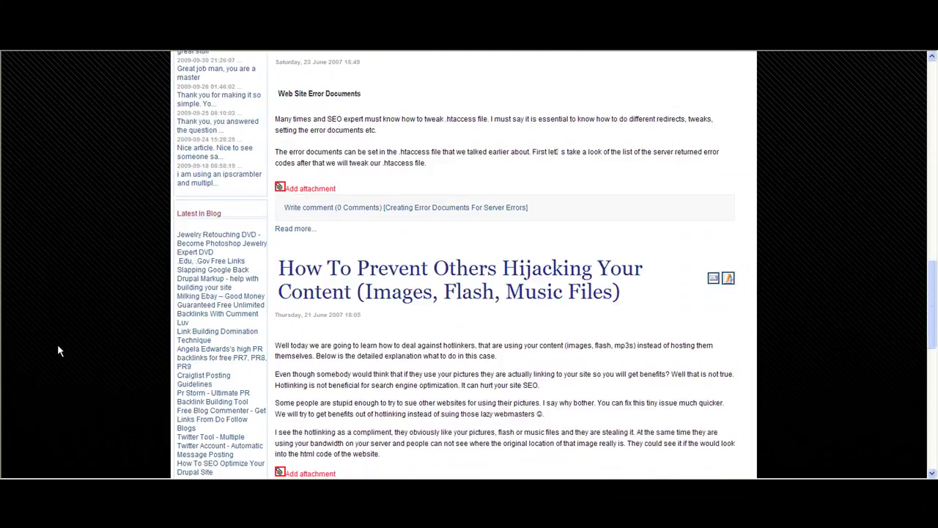
{"action": "scroll", "coordinate": [58, 342], "scroll_direction": "up", "scroll_amount": 20}
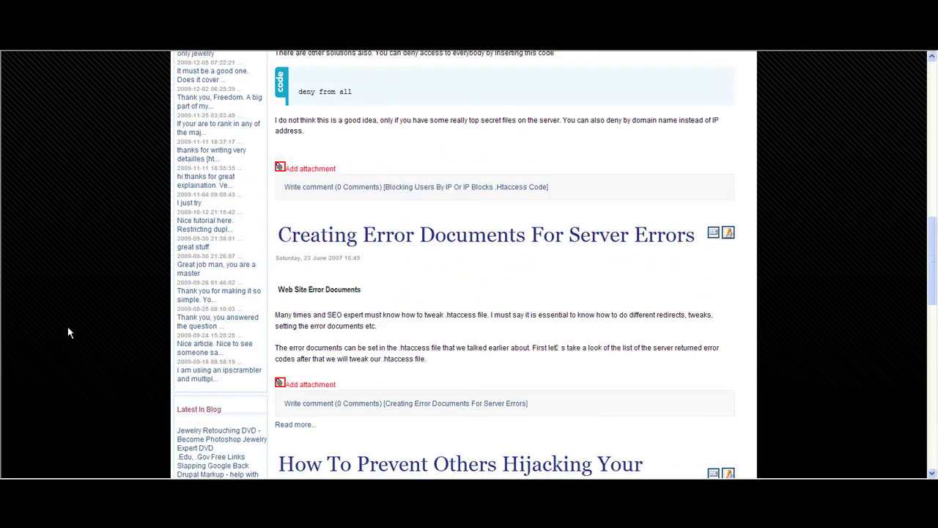
{"action": "scroll", "coordinate": [68, 329], "scroll_direction": "down", "scroll_amount": 20}
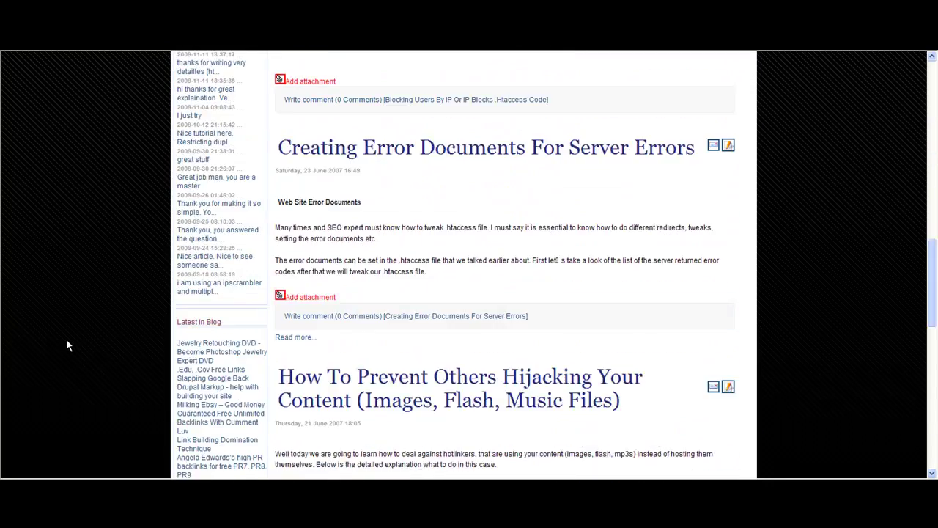
{"action": "scroll", "coordinate": [184, 273], "scroll_direction": "up", "scroll_amount": 3}
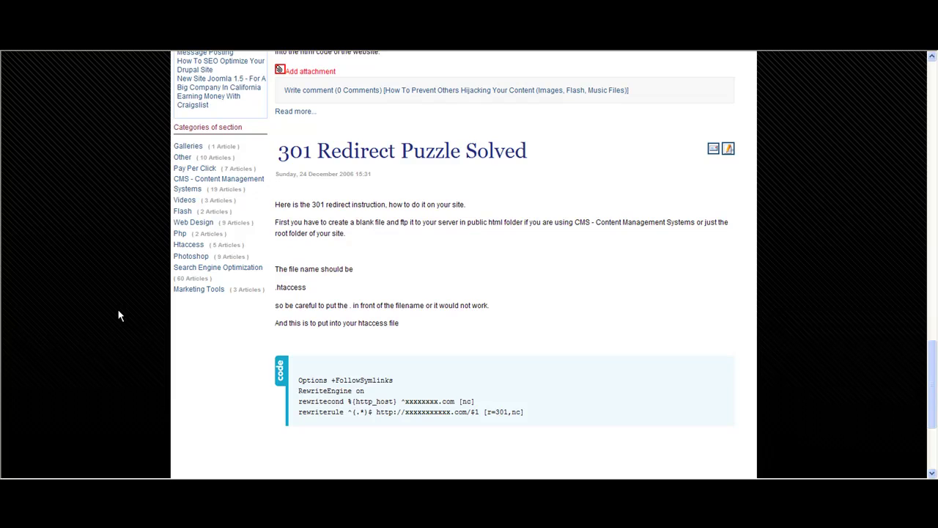
{"action": "scroll", "coordinate": [122, 307], "scroll_direction": "down", "scroll_amount": 18}
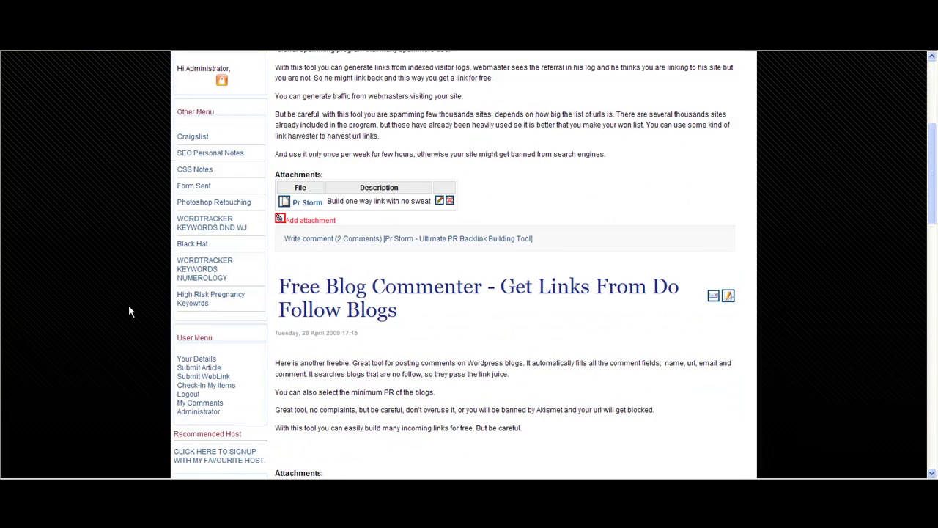
{"action": "scroll", "coordinate": [137, 301], "scroll_direction": "up", "scroll_amount": 10}
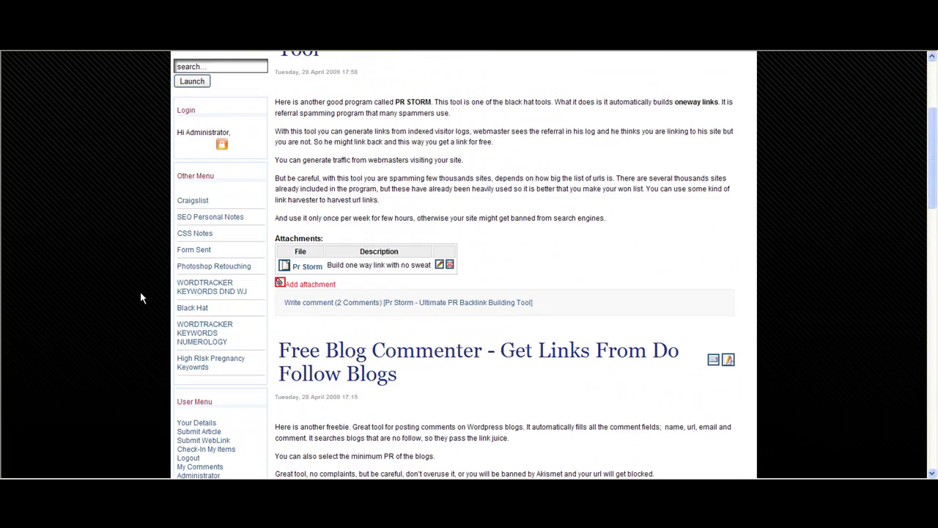
{"action": "scroll", "coordinate": [143, 297], "scroll_direction": "down", "scroll_amount": 4}
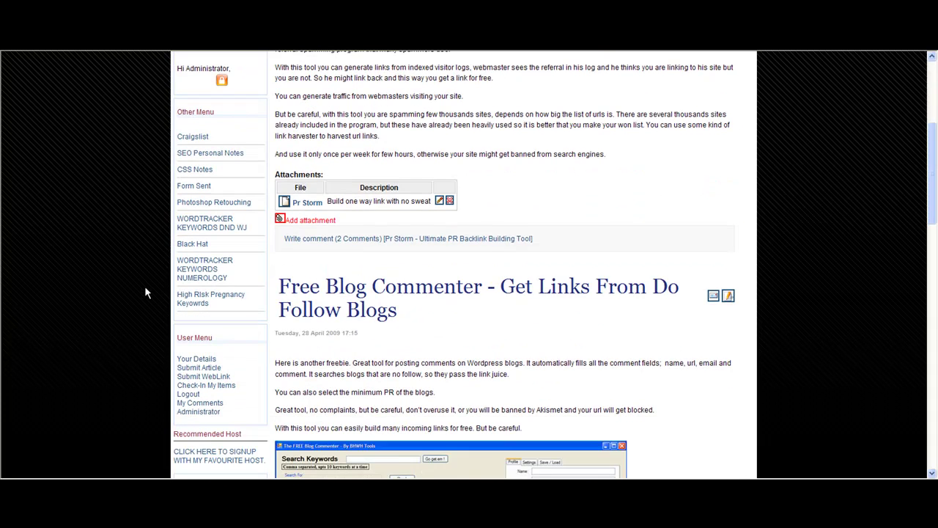